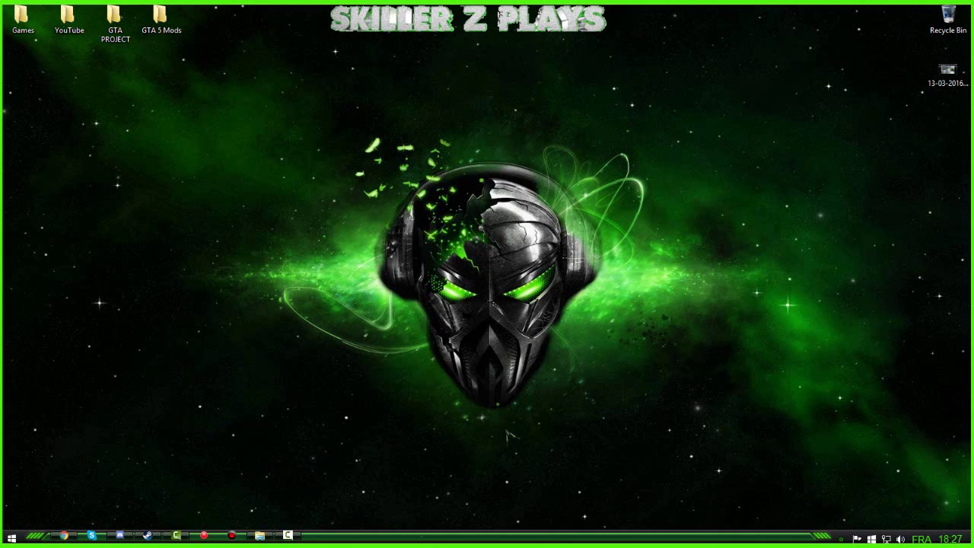
# - Restore the Map Editor 2.5 page in Chrome, scroll through its description and return to the top
pyautogui.click(64, 536)
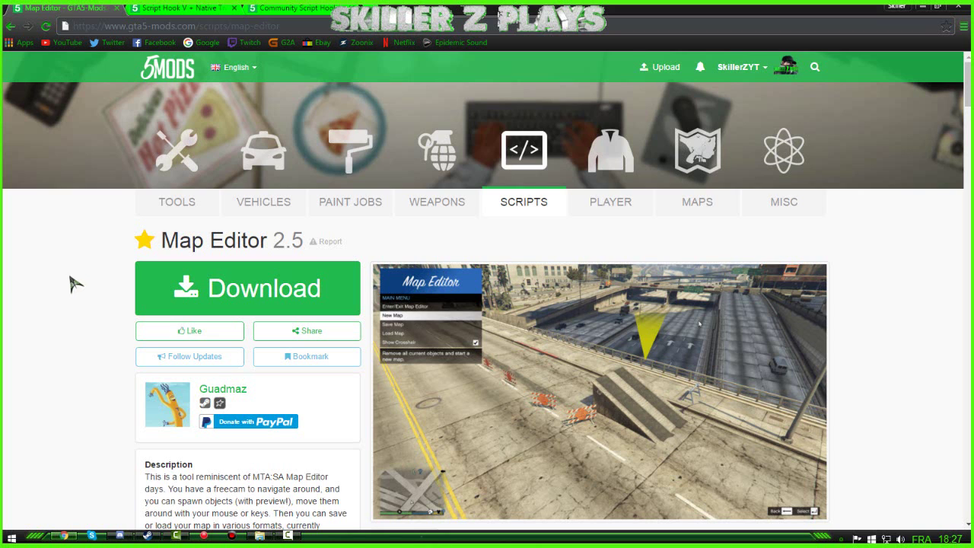
pyautogui.scroll(-3, 6, 274)
pyautogui.scroll(-3, 6, 274)
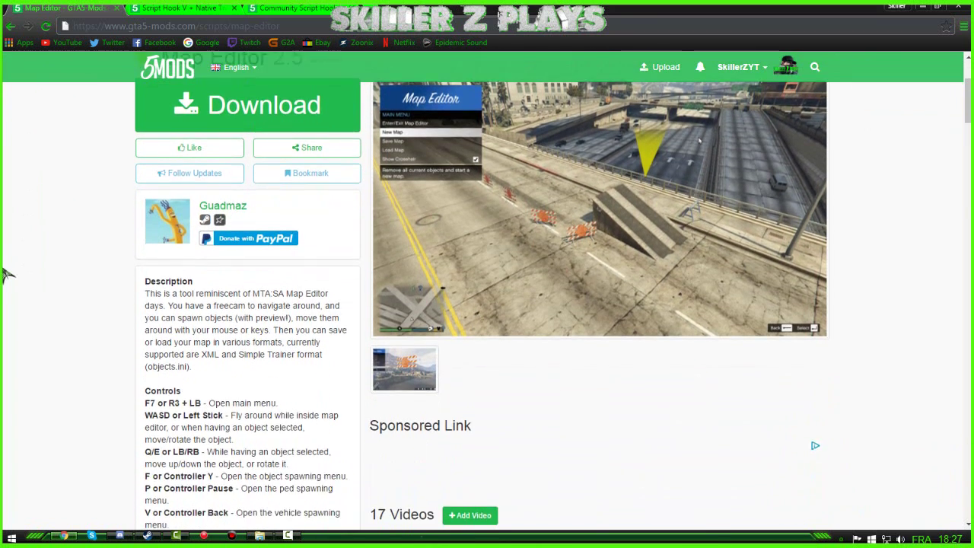
pyautogui.scroll(5, 8, 274)
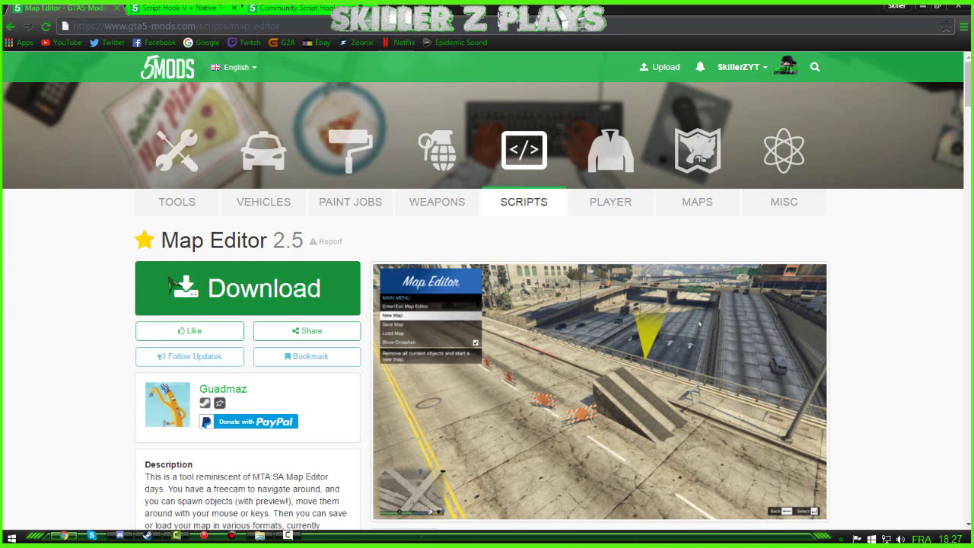
# - Download the Map Editor zip, then move to the Script Hook V + Native Trainer v1.0.678.1 tab
pyautogui.click(266, 303)
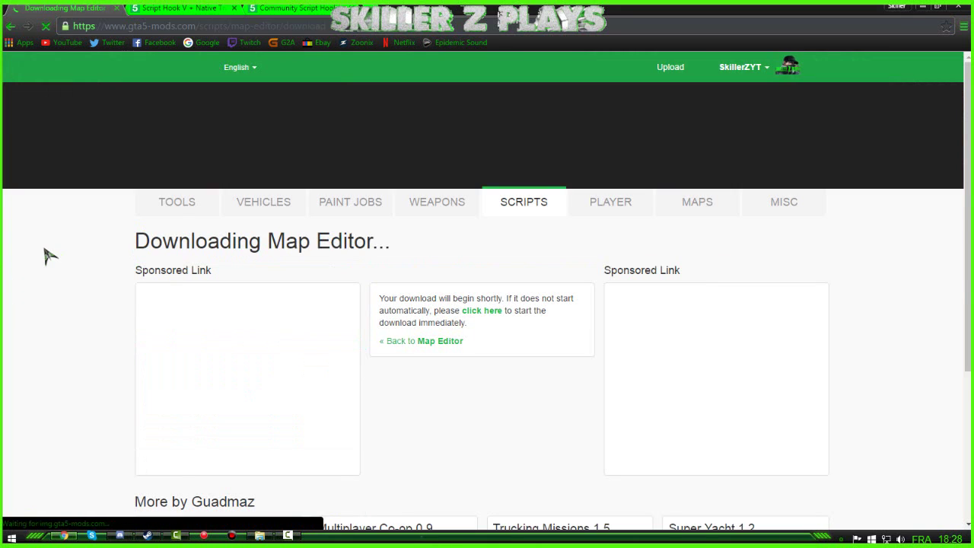
pyautogui.scroll(-2, 46, 255)
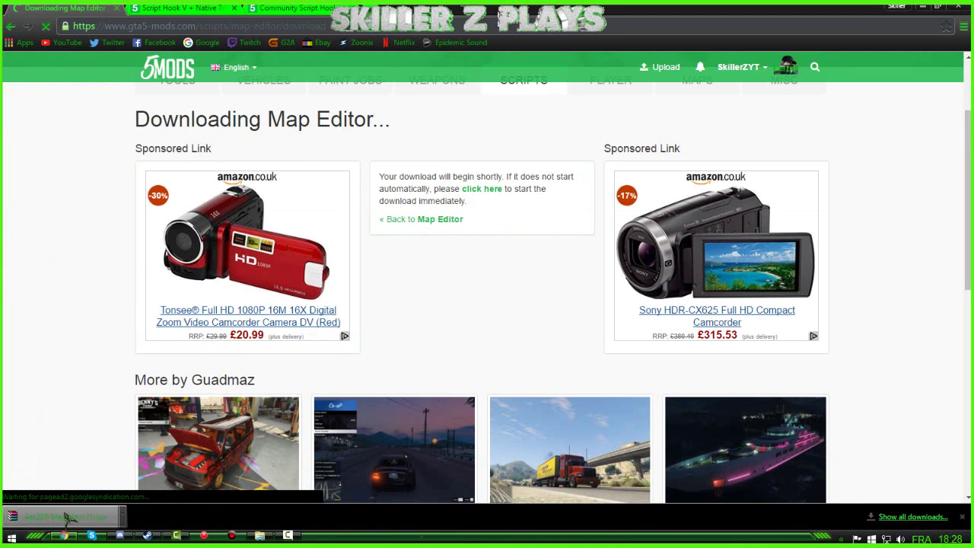
pyautogui.hotkey('ctrl', 'Tab')
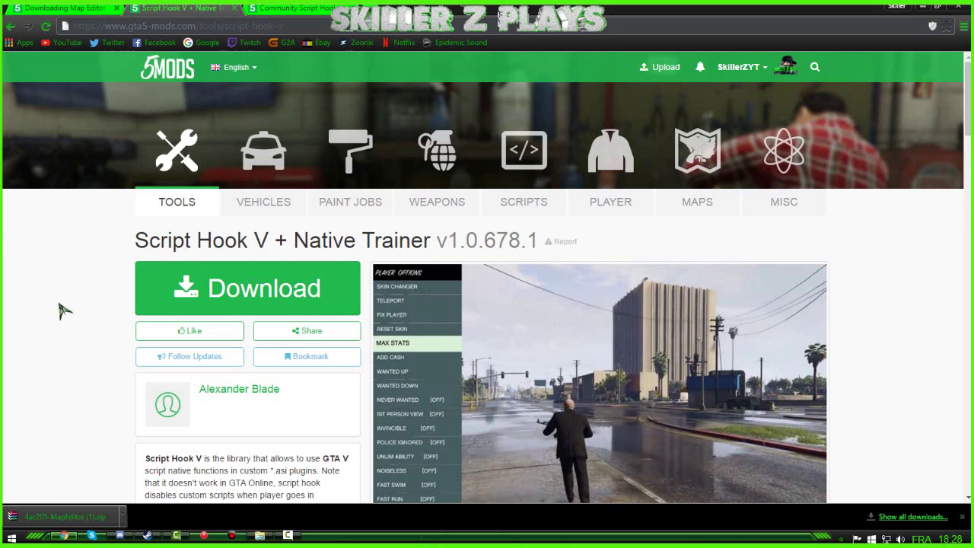
# - Scroll to dev-c.com's release table and download the ScriptHookV_1.0.678.1 zip
pyautogui.scroll(-2, 55, 310)
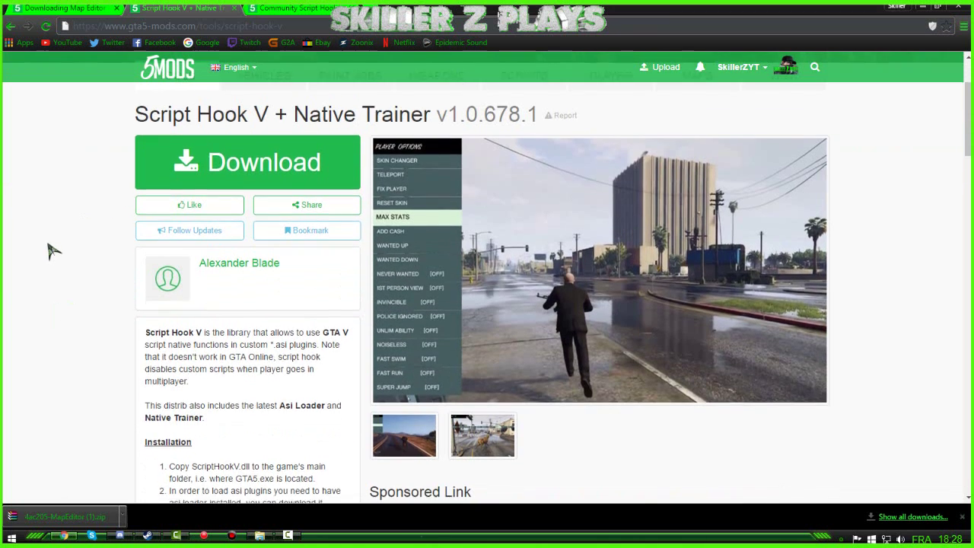
pyautogui.scroll(-2, 51, 251)
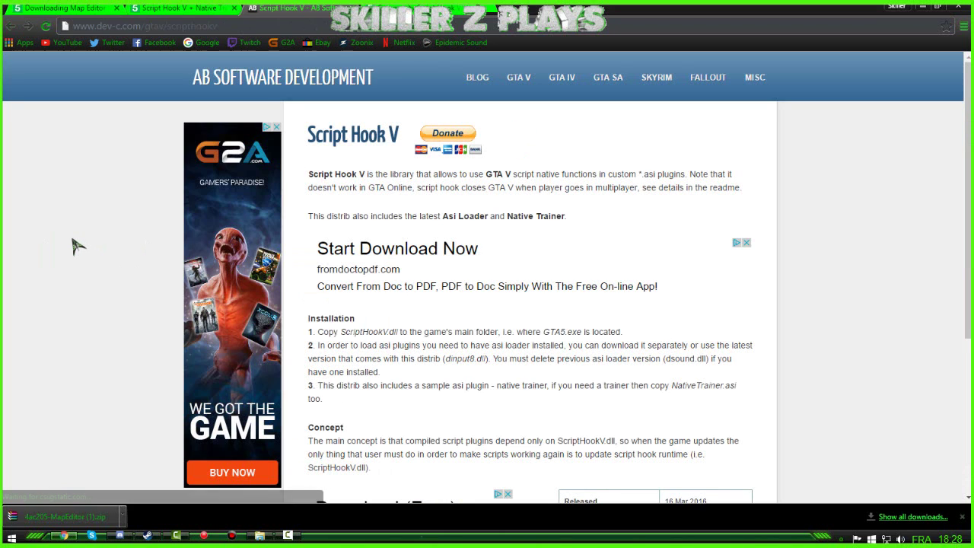
pyautogui.scroll(-5, 82, 246)
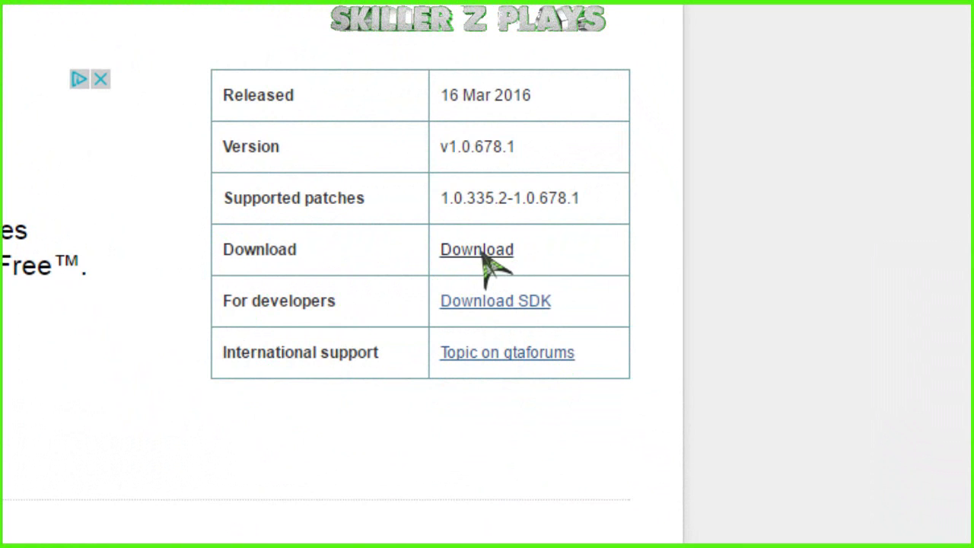
pyautogui.click(513, 259)
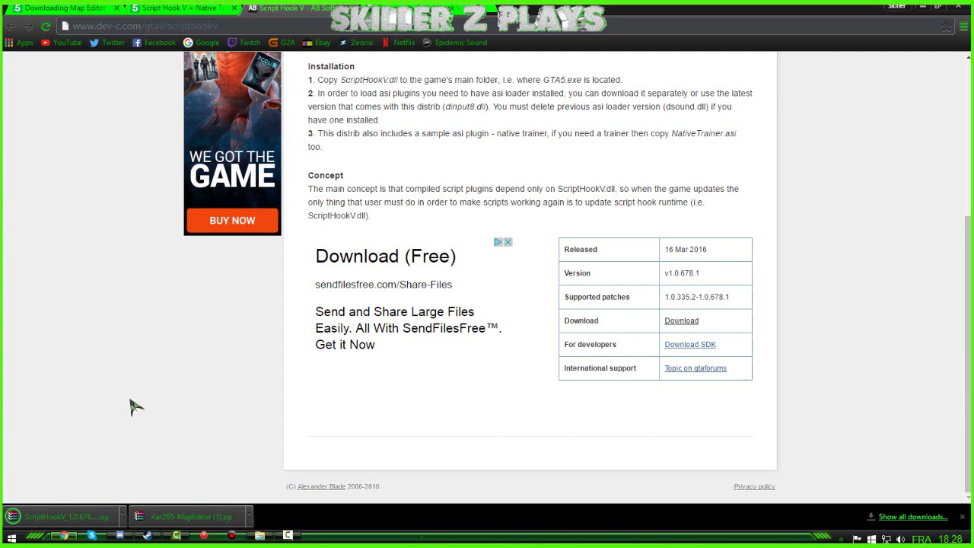
# - Go back to the first tab, then reach the Community Script Hook V .NET v2.5.1 page
pyautogui.click(65, 8)
pyautogui.scroll(-5, 40, 261)
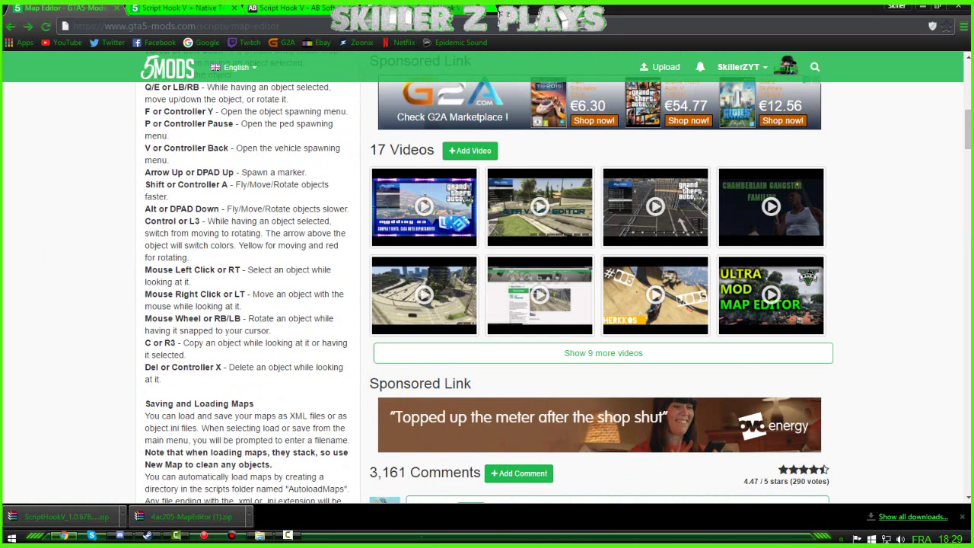
pyautogui.hotkey('alt', 'Left')
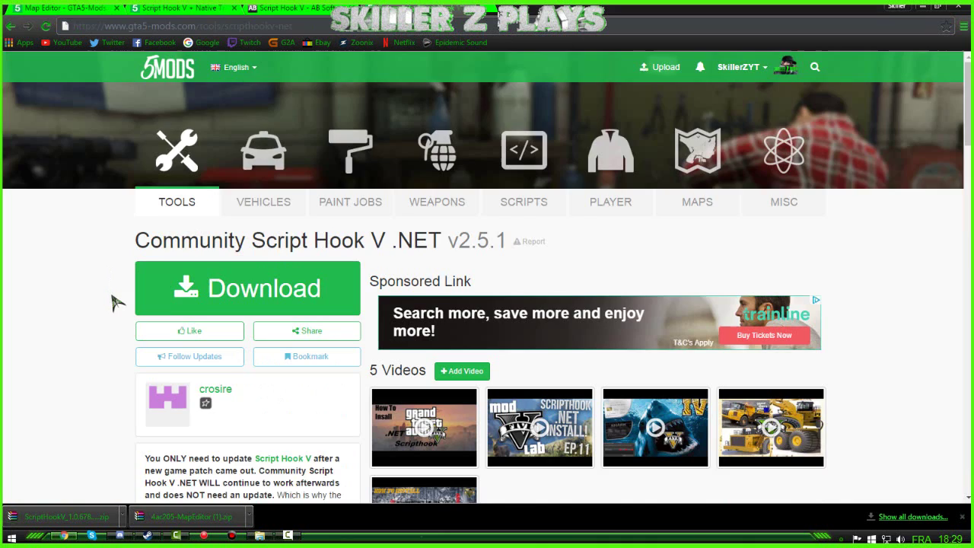
# - Follow the download link to GitHub, get ScriptHookVDotNet.zip from v2.5.1, and minimize Chrome
pyautogui.scroll(-2, 115, 303)
pyautogui.click(229, 170)
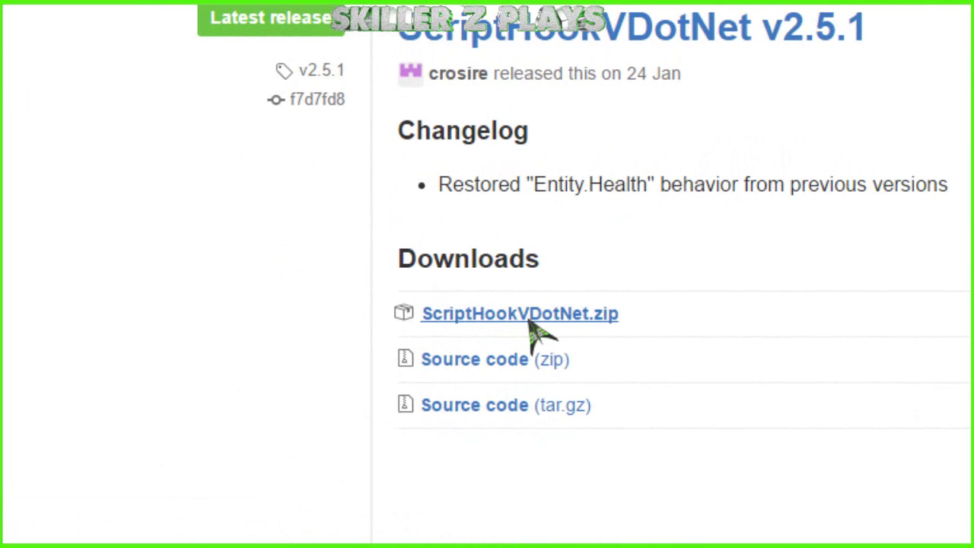
pyautogui.click(465, 326)
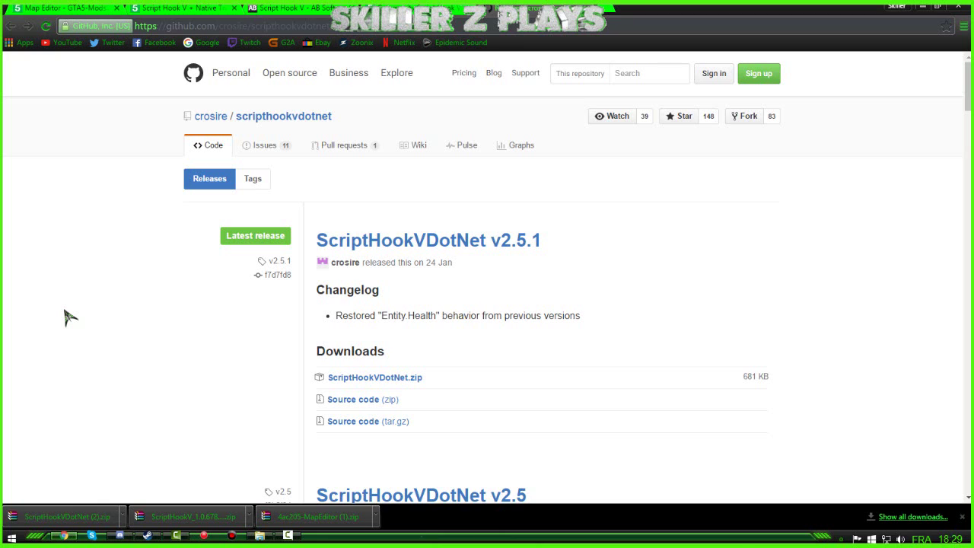
pyautogui.click(923, 7)
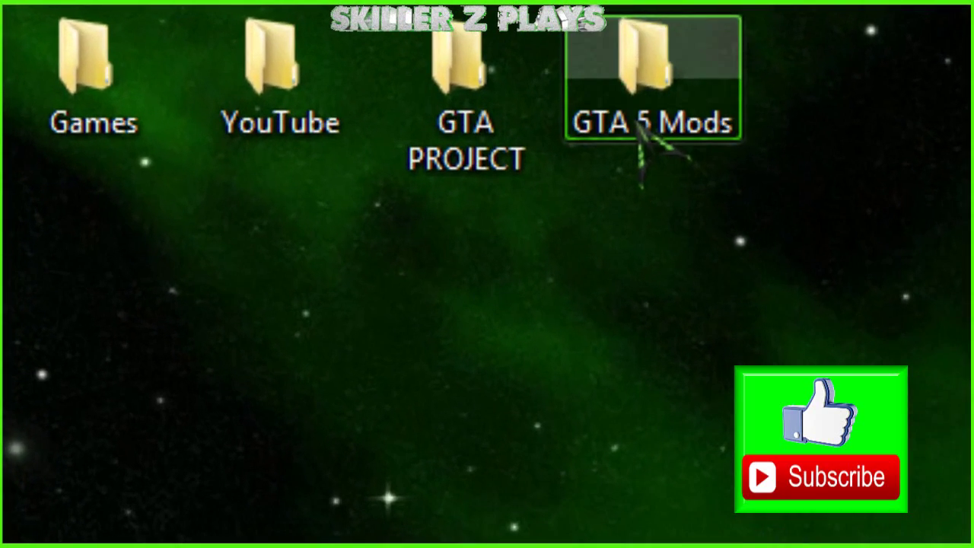
# - Open the GTA 5 Mods desktop folder, then show Grand Theft Auto V in the Steam library
pyautogui.doubleClick(637, 125)
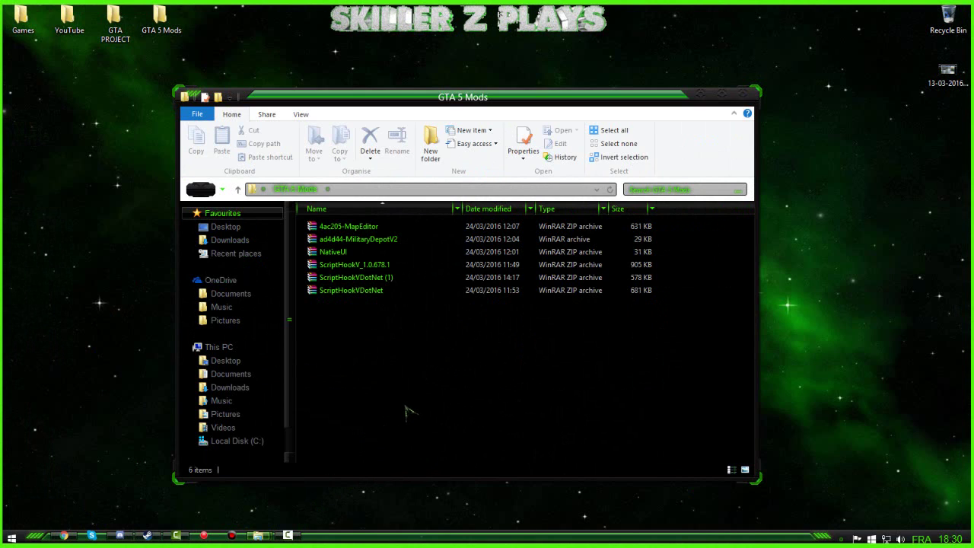
pyautogui.click(263, 536)
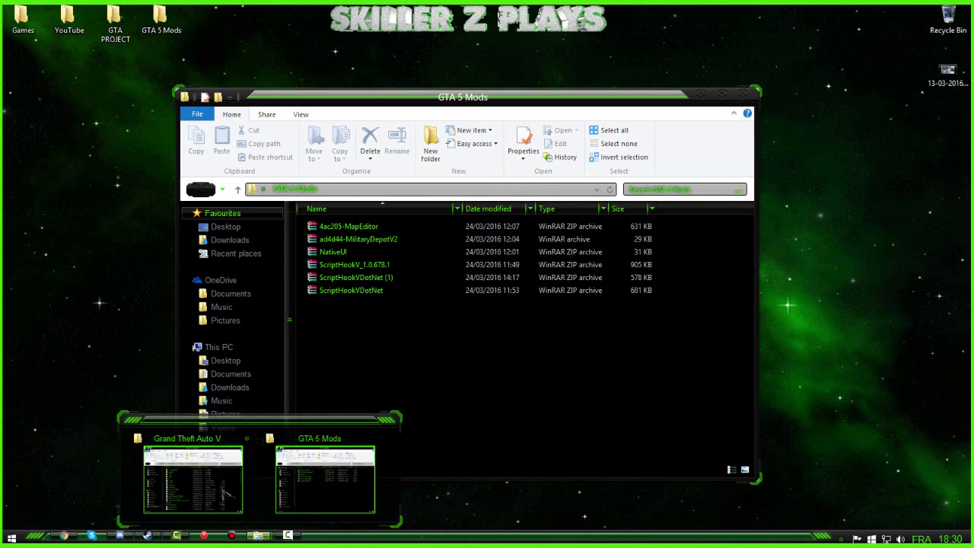
pyautogui.click(148, 535)
pyautogui.click(218, 26)
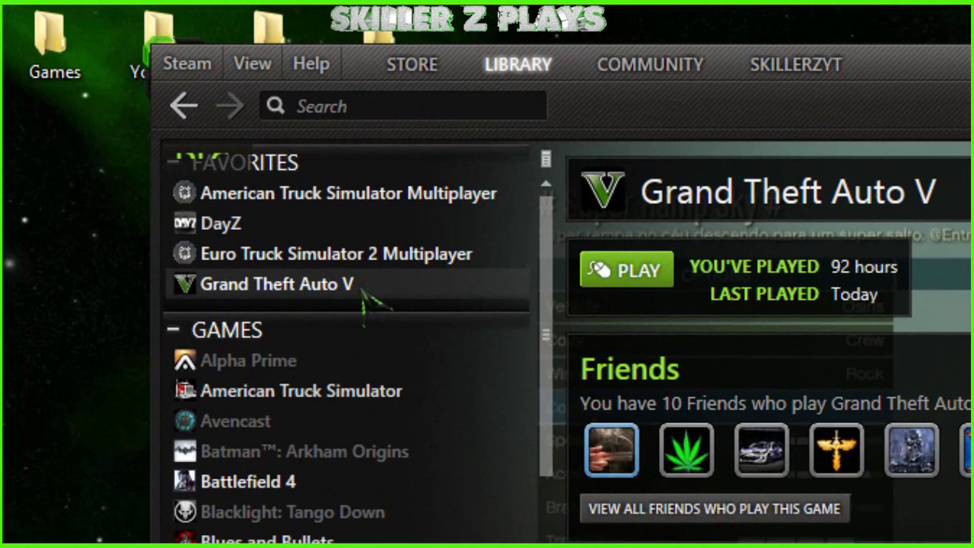
# - Browse Grand Theft Auto V's local files from its Steam properties to open the install folder
pyautogui.rightClick(363, 290)
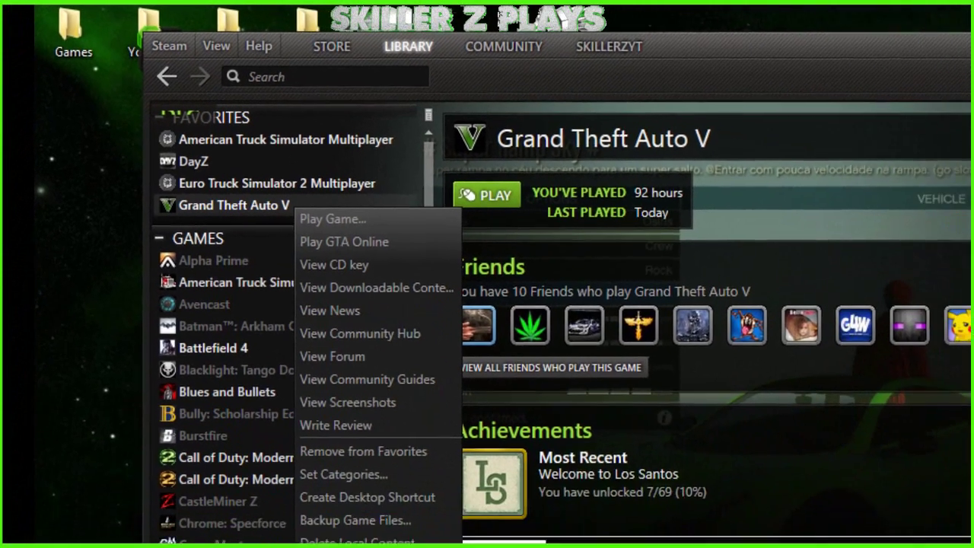
pyautogui.click(468, 547)
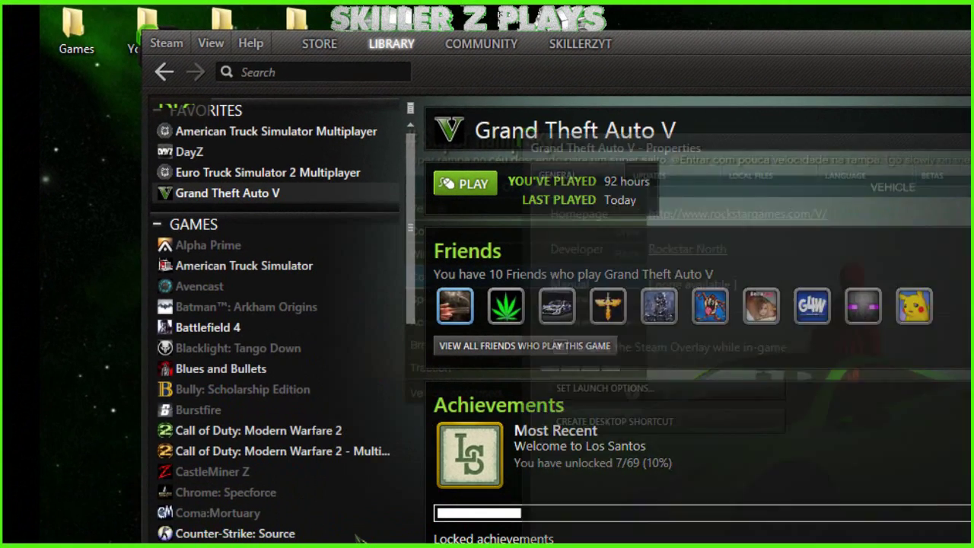
pyautogui.click(738, 184)
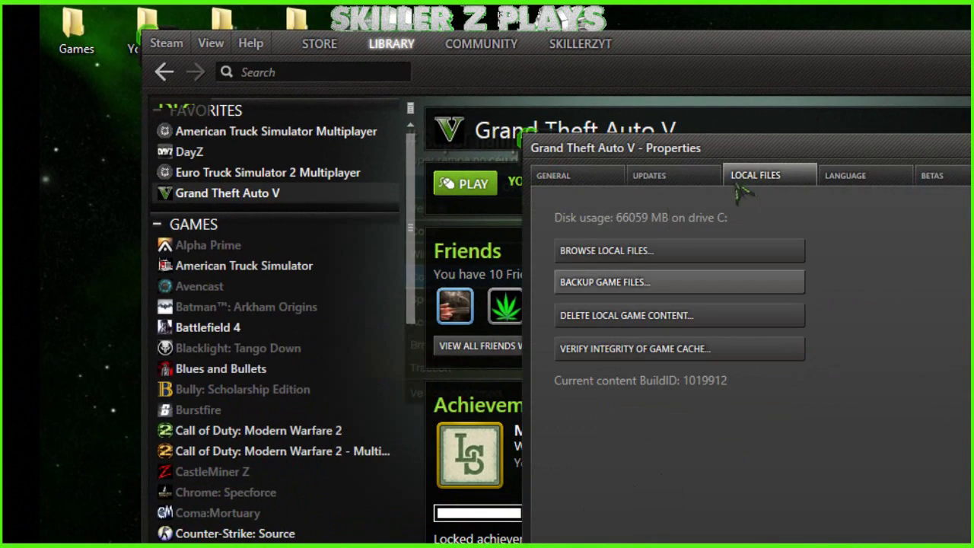
pyautogui.click(647, 253)
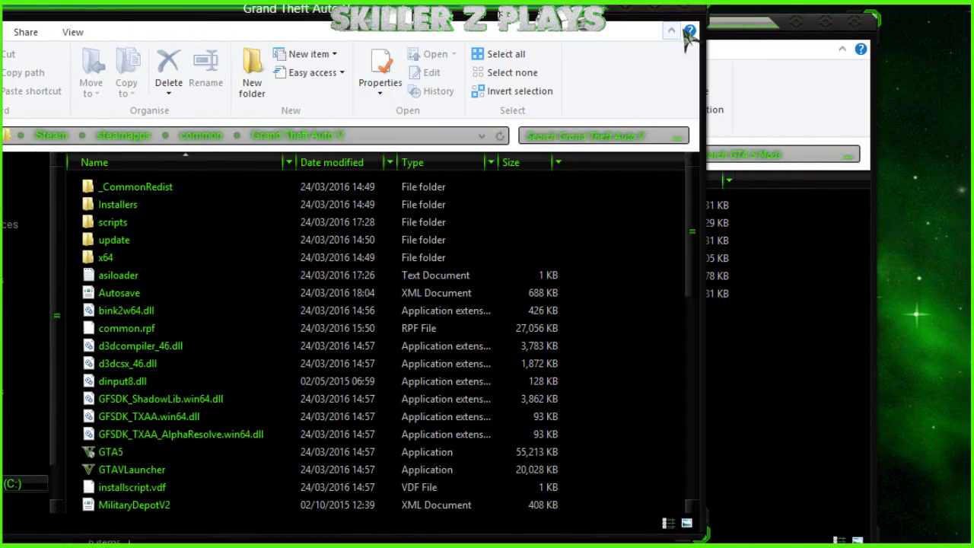
# - Move the GTA 5 Mods window aside and create a new folder named scripts in the game folder
pyautogui.moveTo(715, 27); pyautogui.dragTo(950, 28)
pyautogui.click(196, 17)
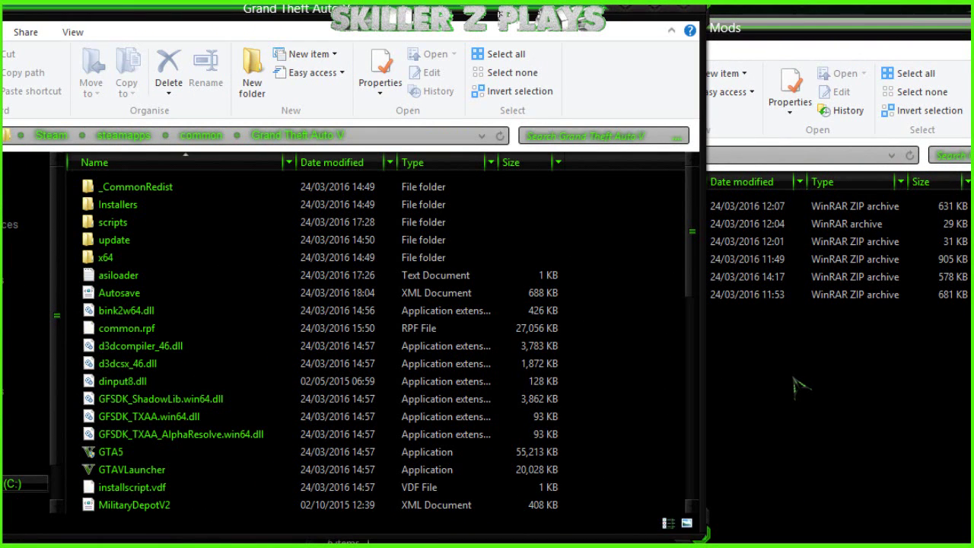
pyautogui.rightClick(605, 290)
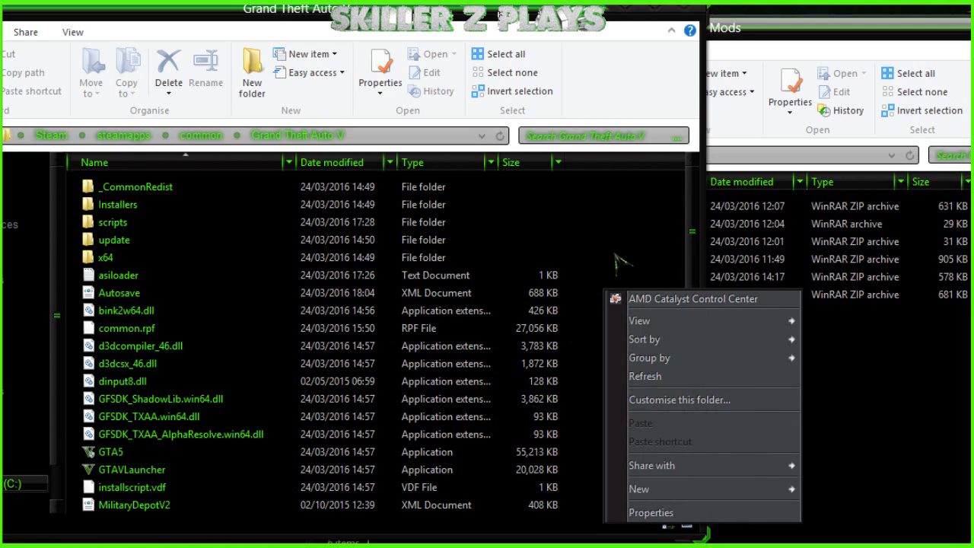
pyautogui.moveTo(746, 490)
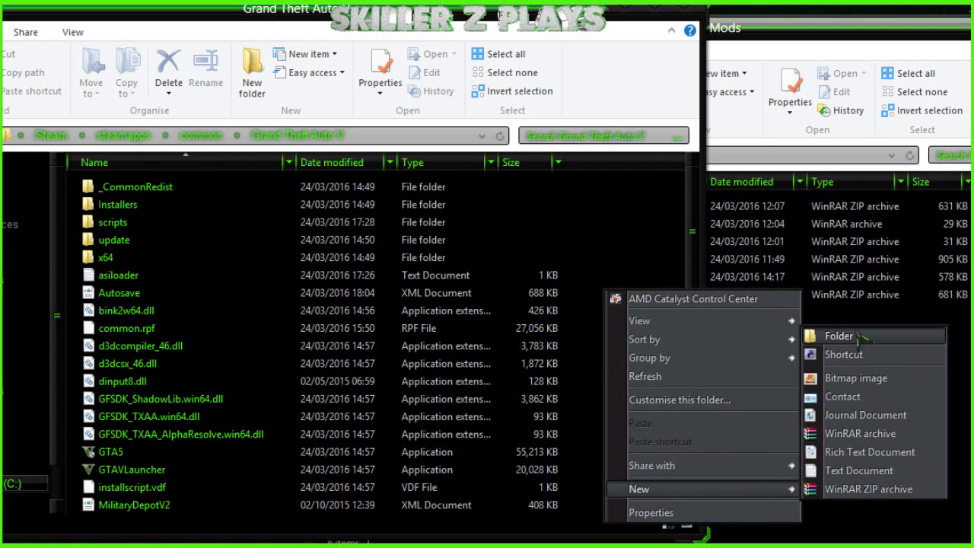
pyautogui.rightClick(597, 233)
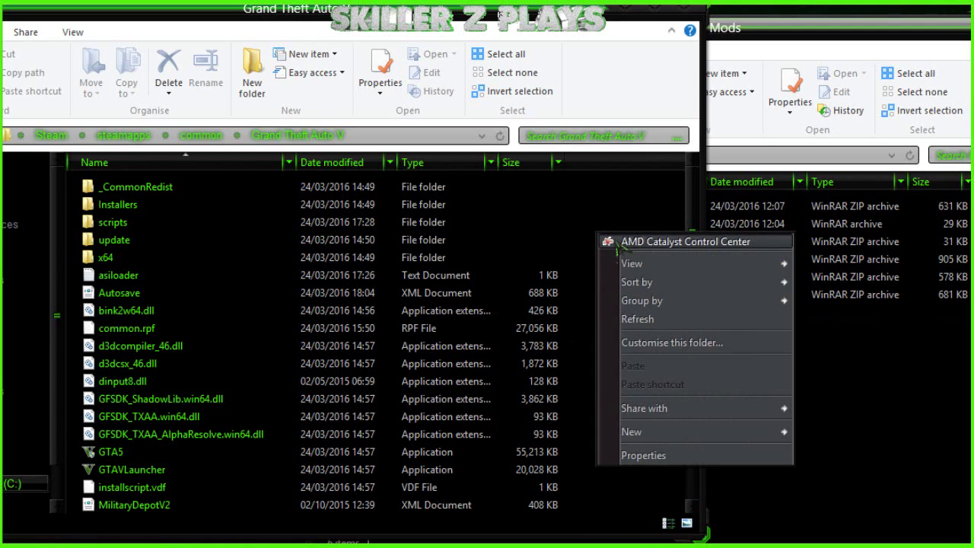
pyautogui.moveTo(715, 432)
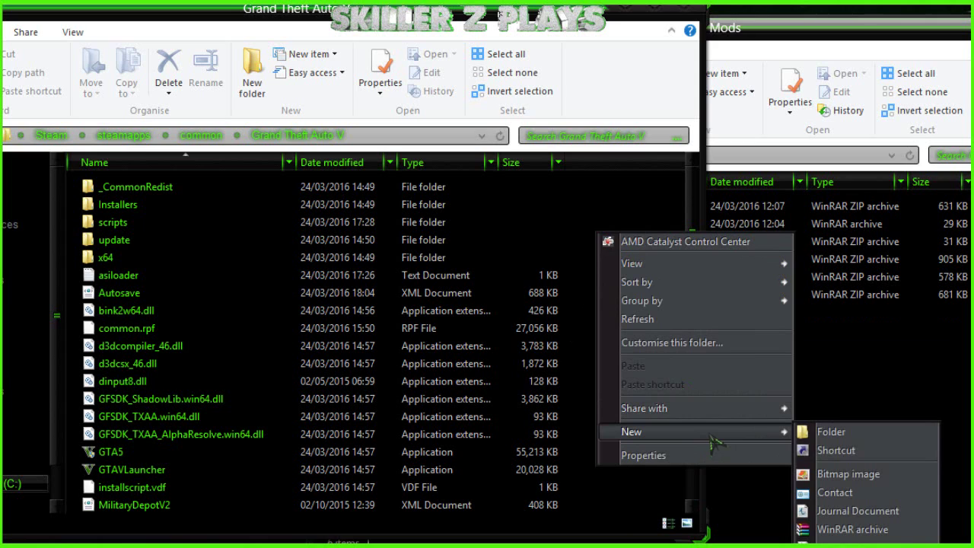
pyautogui.click(820, 434)
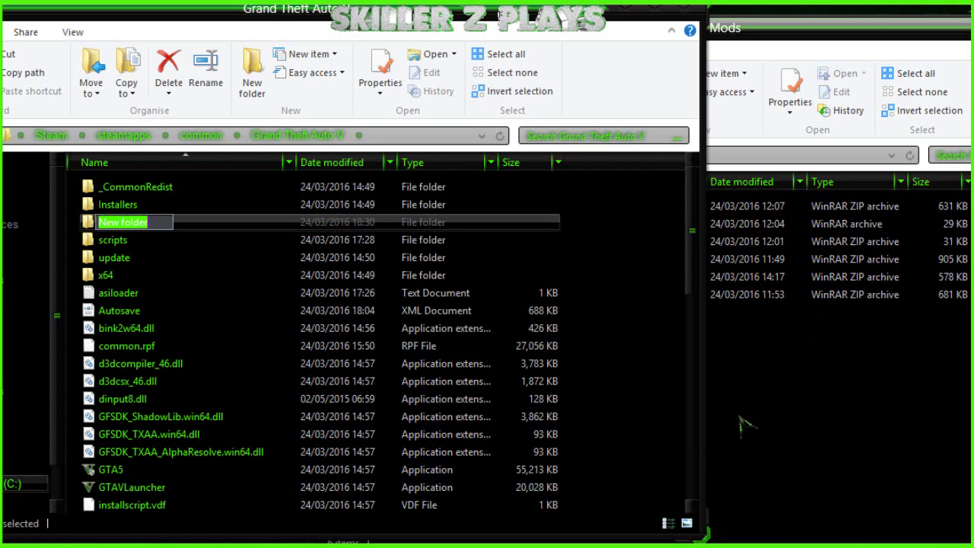
pyautogui.write('scripts')
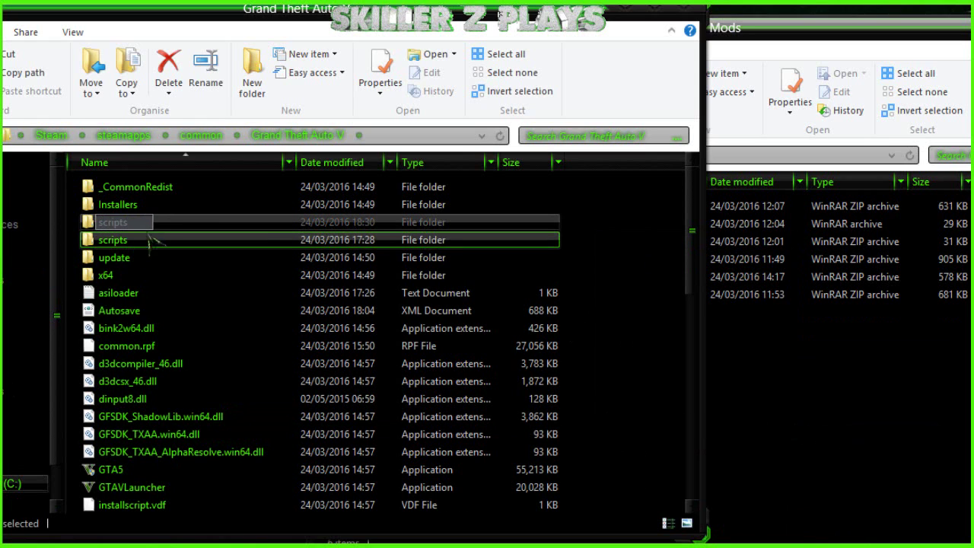
pyautogui.press('Return')
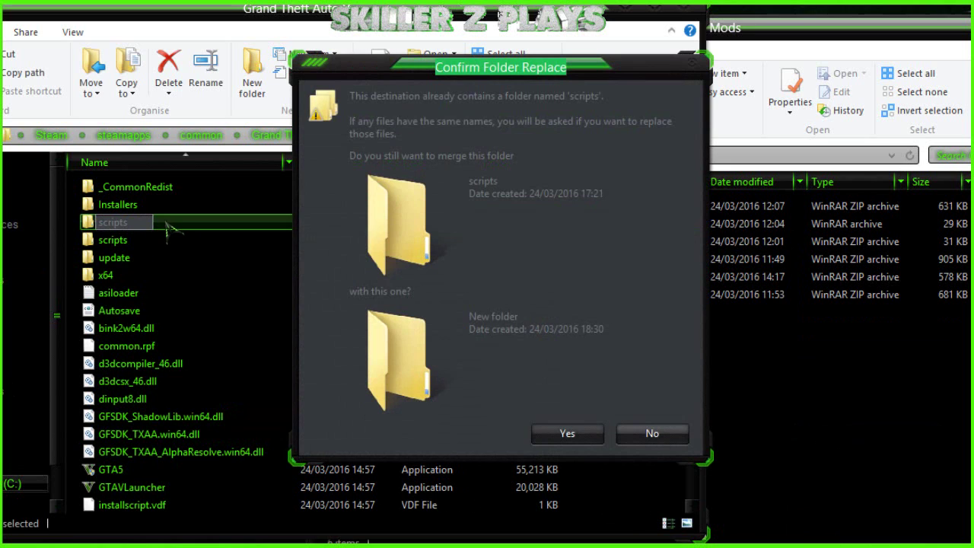
# - Cancel the merge prompt and delete the leftover New folder, keeping a single scripts folder
pyautogui.click(694, 64)
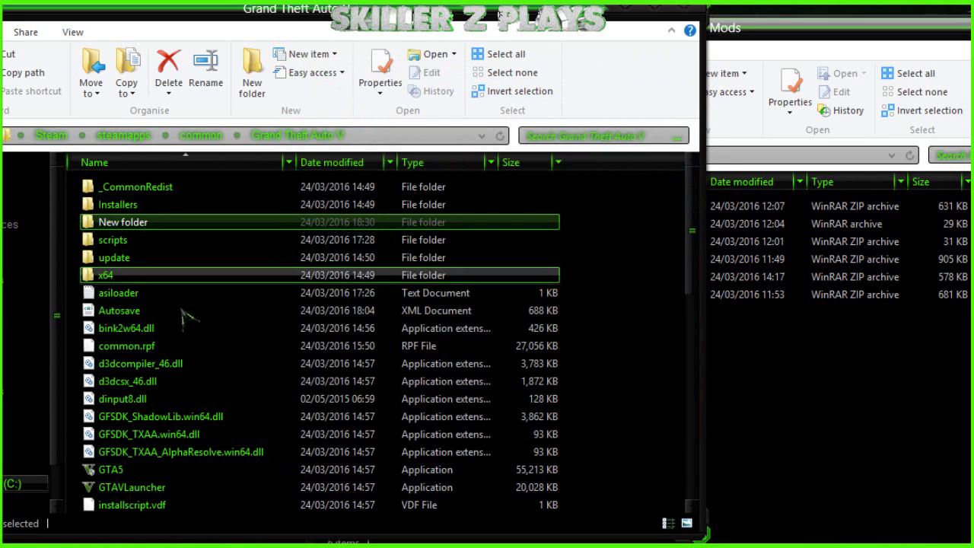
pyautogui.click(196, 225)
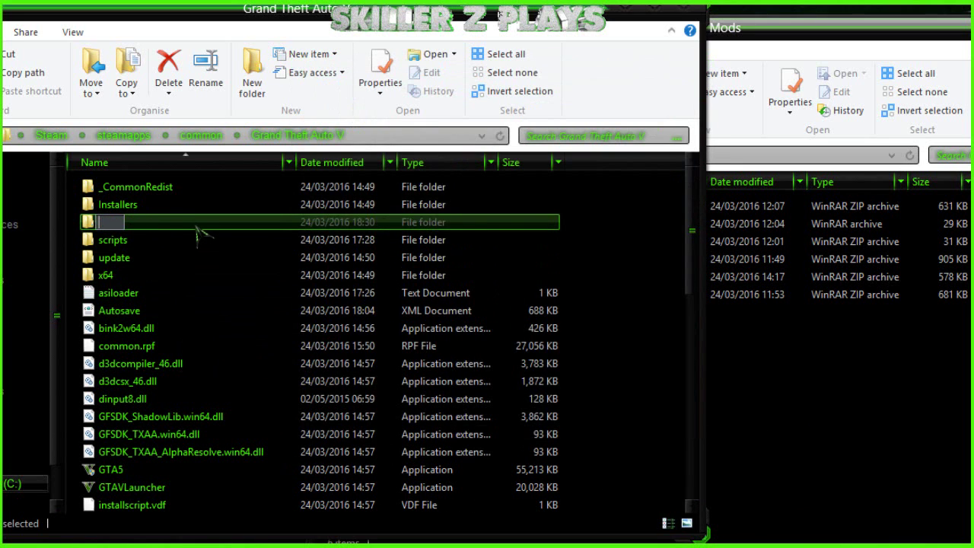
pyautogui.press('Escape')
pyautogui.press('Delete')
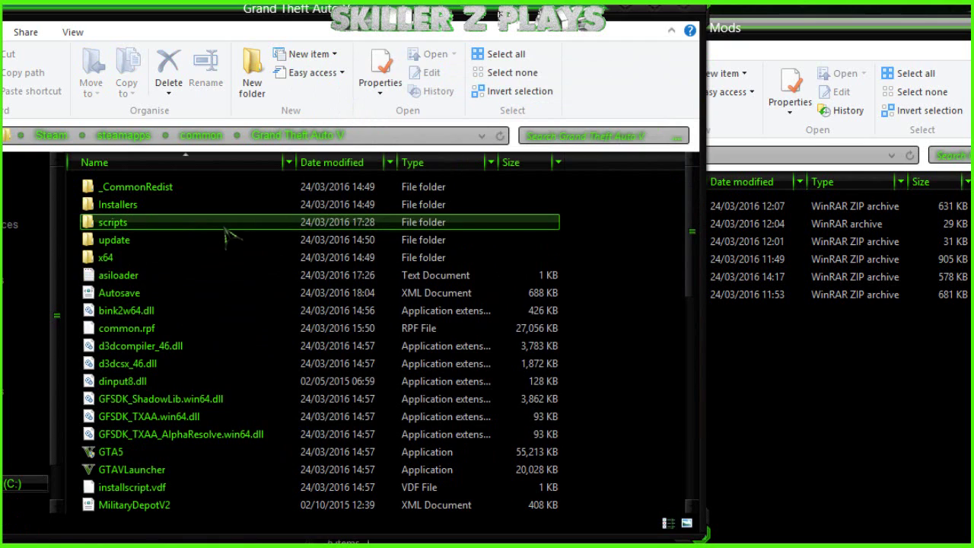